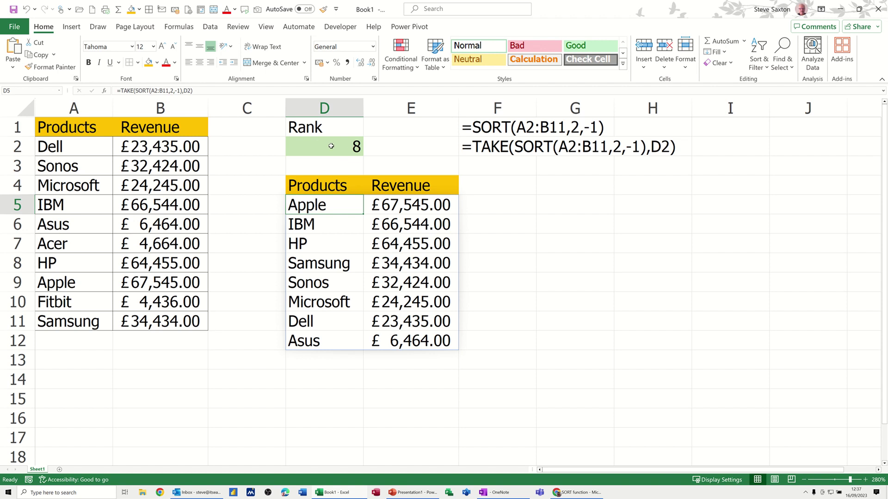
Step: Pick rank 3 and then 7 from D2's dropdown so the list shows the top seven products
left_click(357, 147)
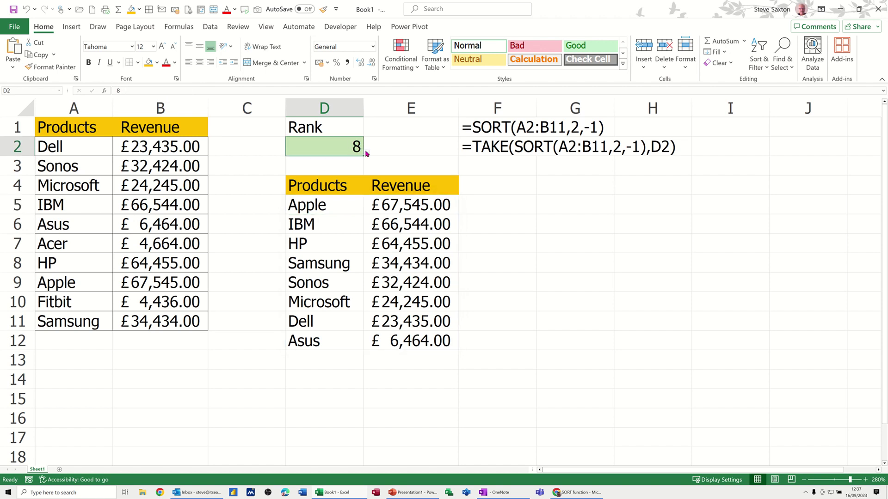
left_click(367, 154)
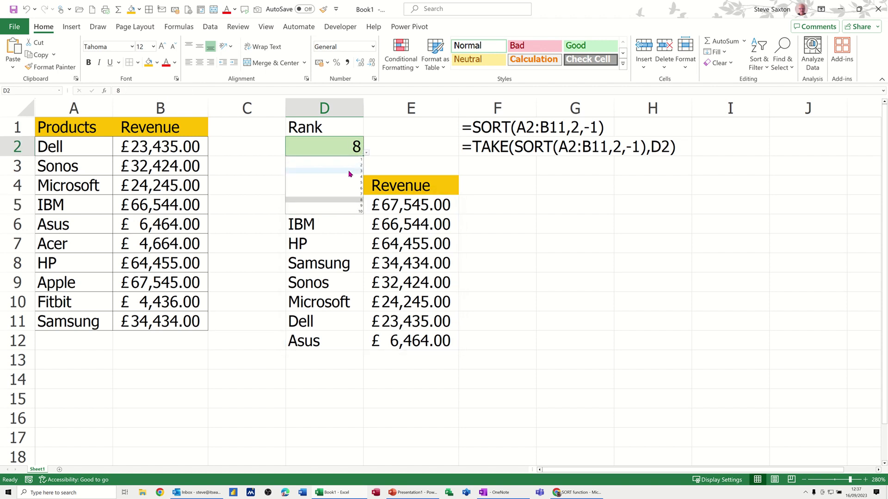
left_click(350, 174)
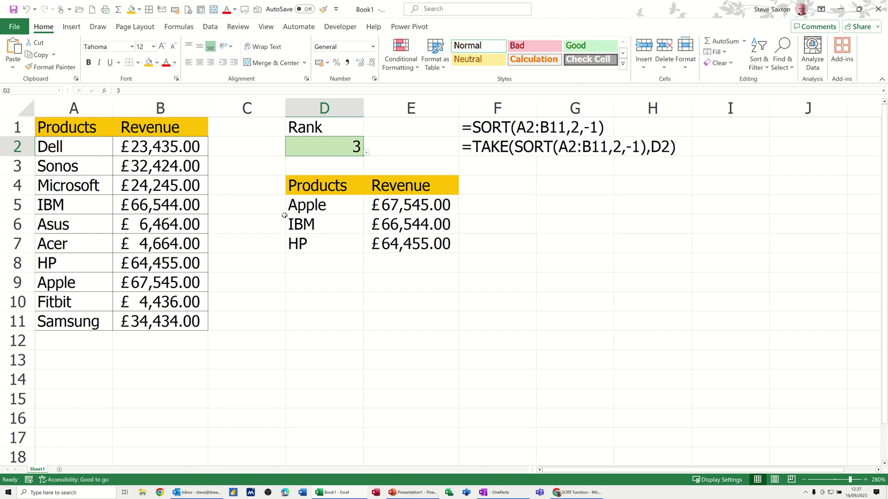
left_click(366, 152)
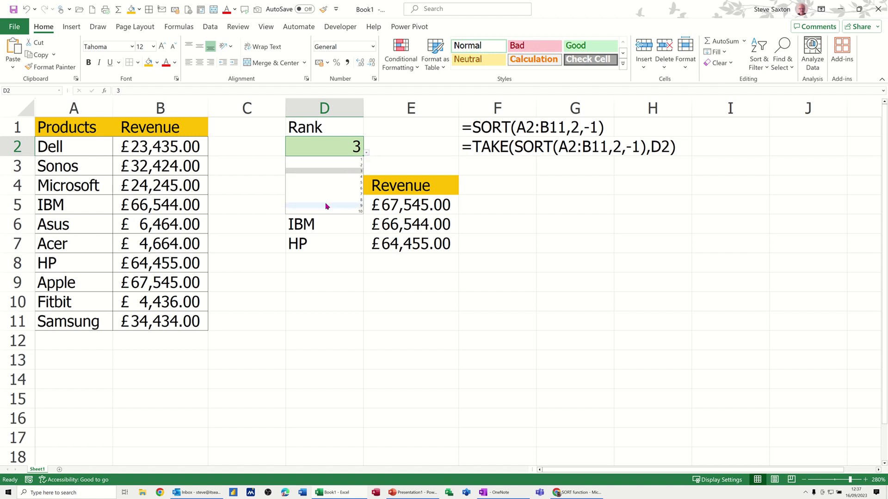
left_click(358, 195)
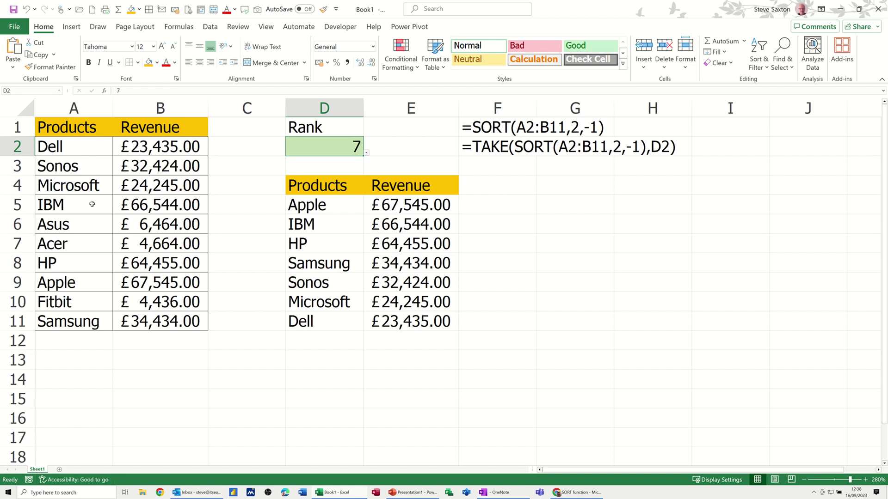
Step: Copy the Products and Revenue table A1:B11 into a new Sheet2
left_click_drag(61, 132, 163, 315)
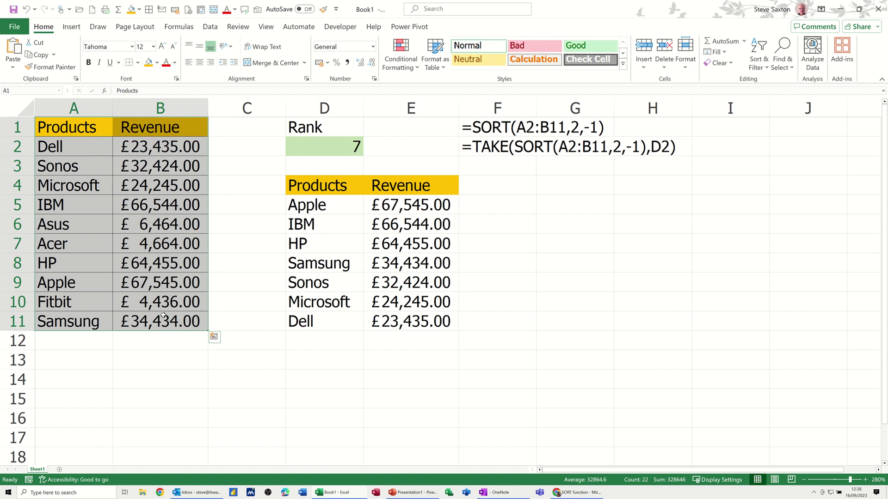
key("ctrl+c")
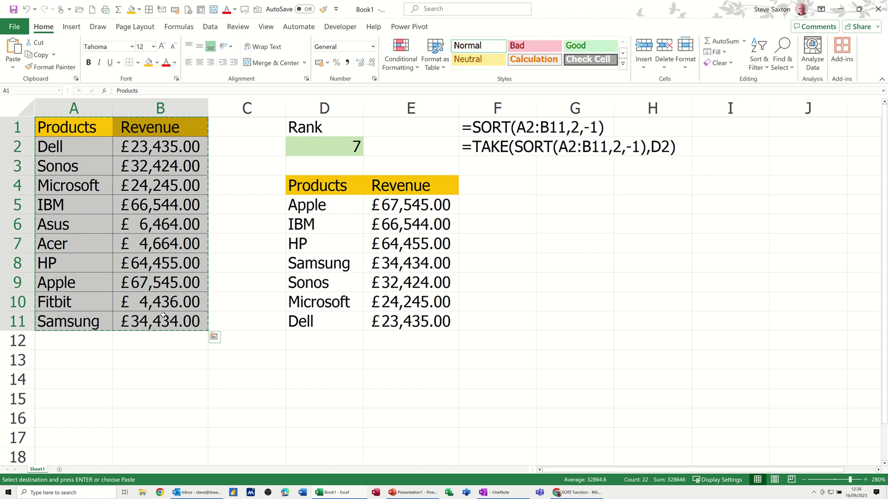
left_click(59, 470)
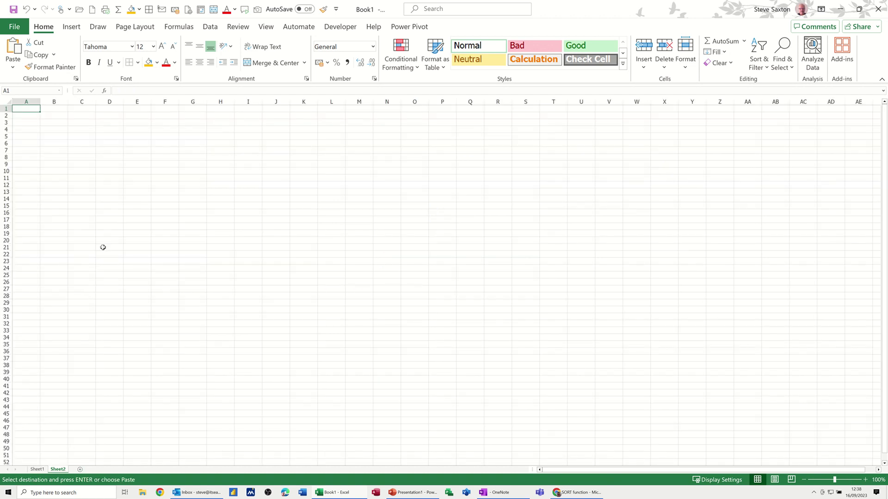
key("ctrl+v")
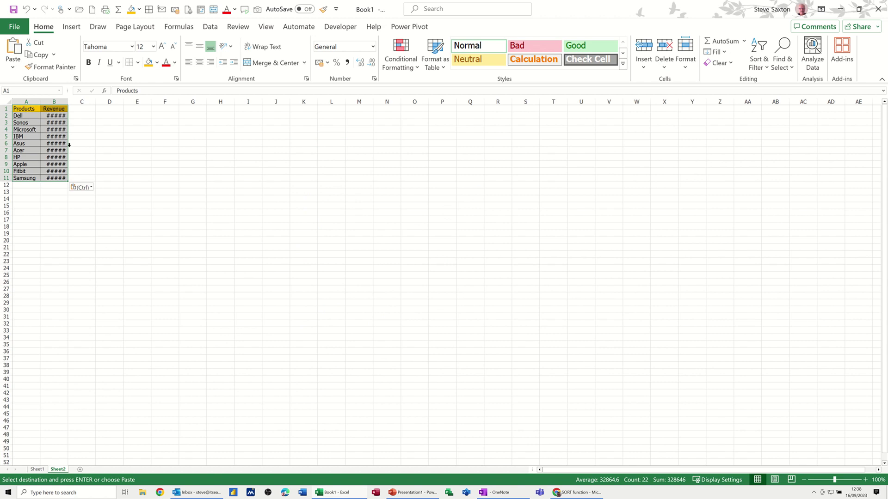
Step: Autofit column B so the revenue values display fully
scroll(268, 265, "up", 13)
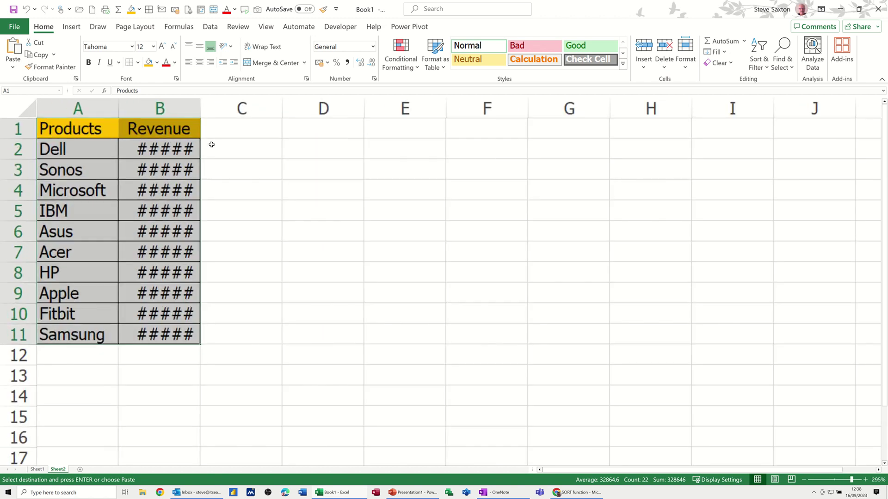
scroll(212, 145, "up", 2)
double_click(223, 114)
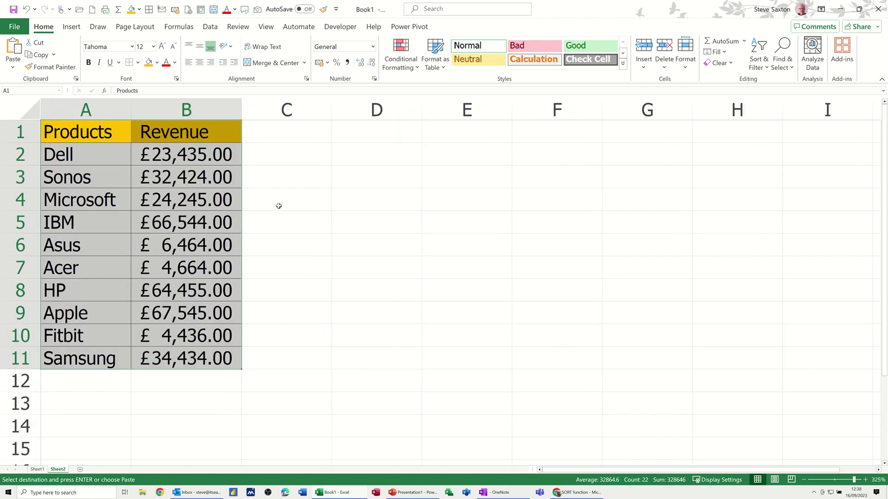
Step: Enter the heading 'Rank' in D1 and give D2 a yellow fill
left_click(391, 134)
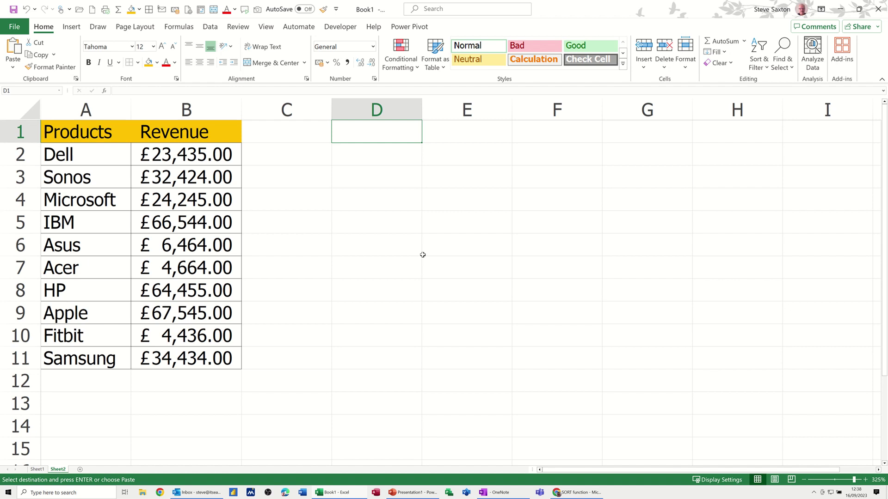
type("Rank")
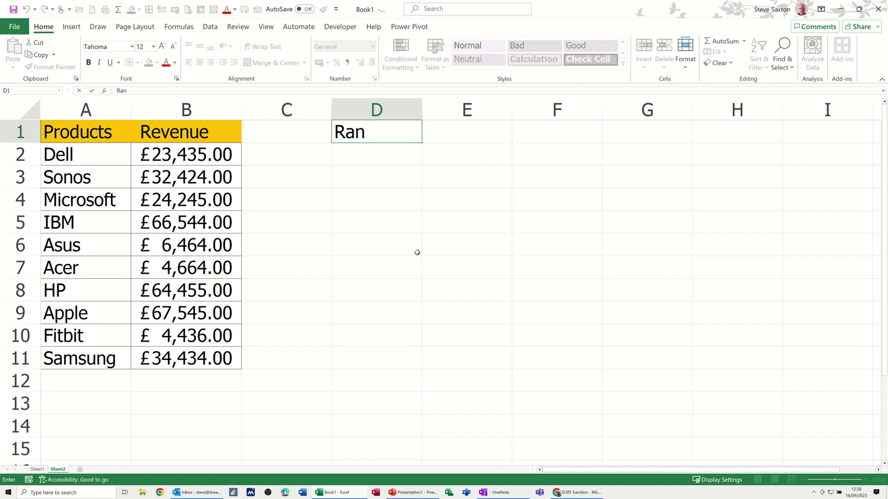
key("Return")
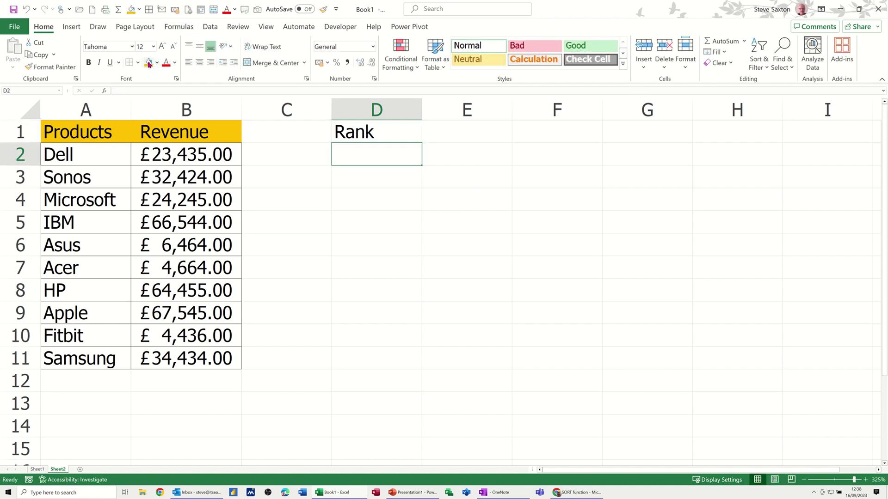
left_click(149, 62)
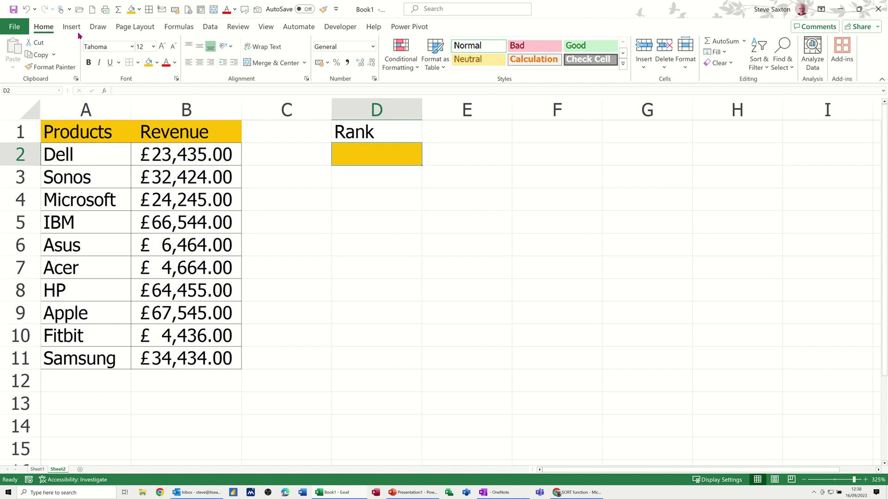
left_click(209, 28)
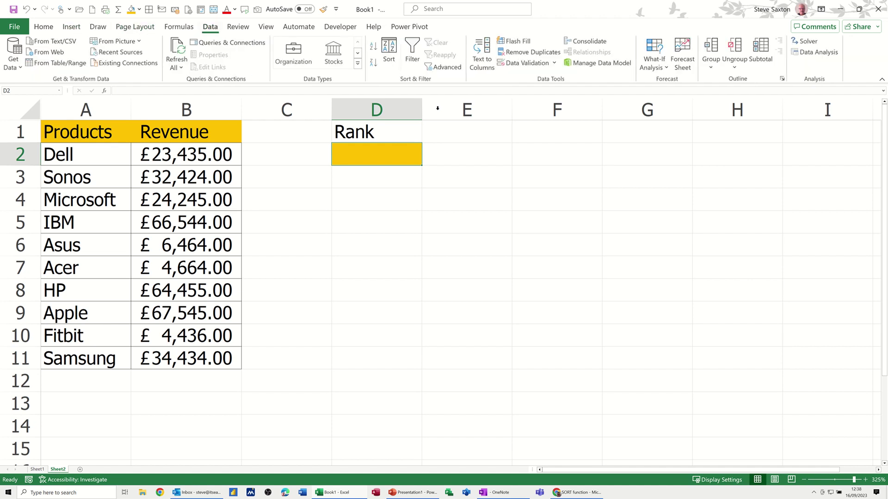
Step: Add list data validation to D2 with source 1,2,3,4,5,6,7,8,9,10 and test the dropdown
left_click(537, 63)
left_click(423, 221)
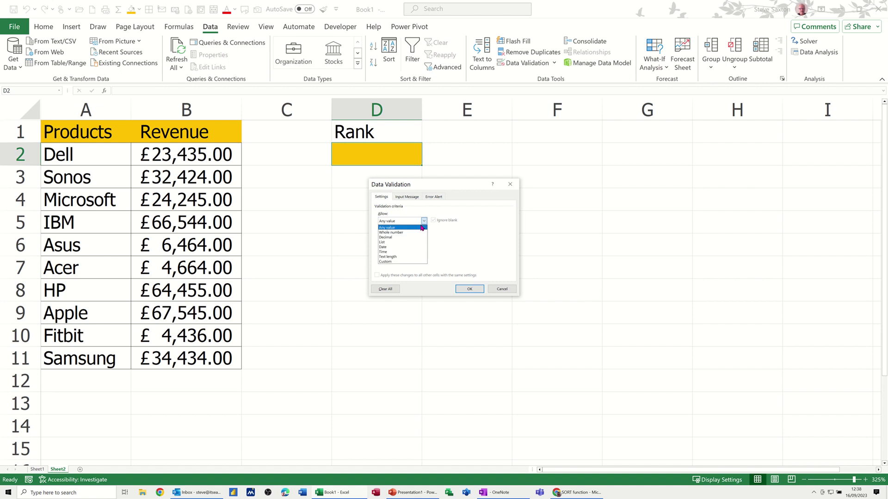
left_click(386, 243)
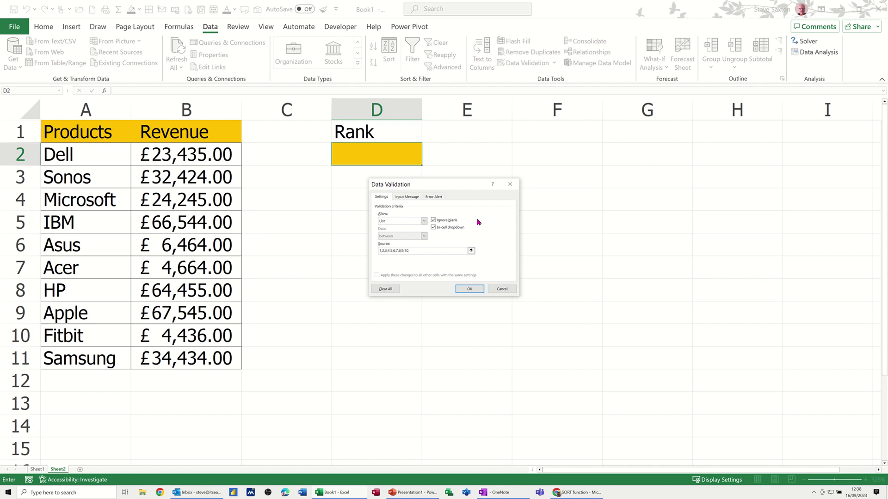
left_click(469, 289)
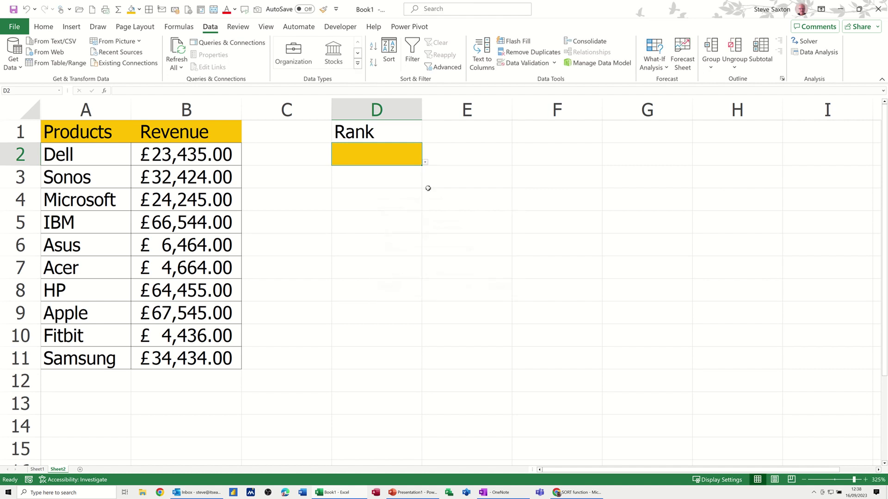
left_click(425, 163)
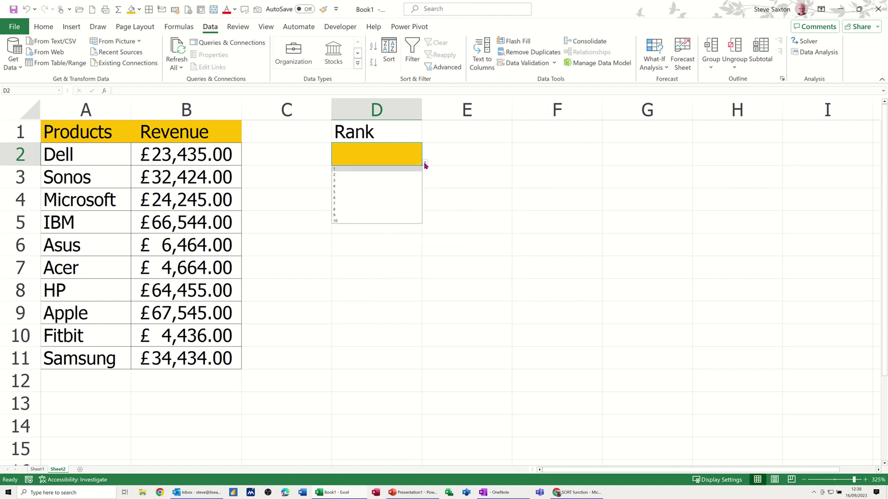
left_click(425, 164)
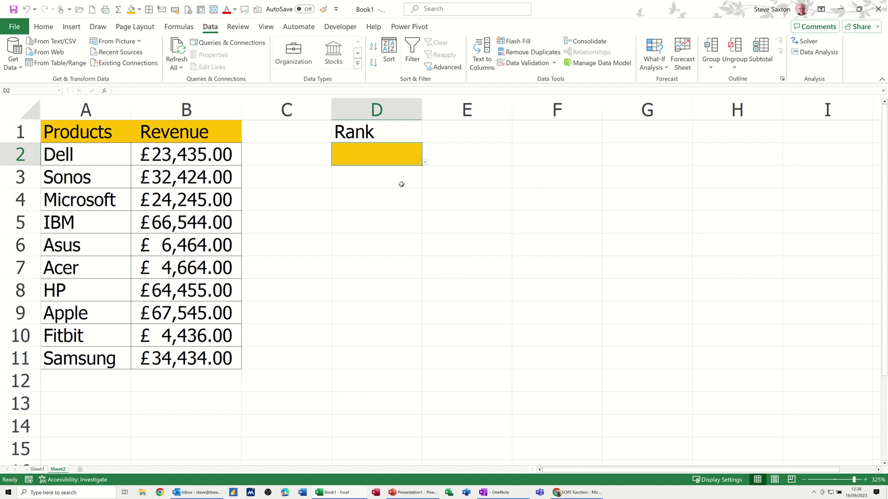
Step: Copy the Products and Revenue headings to D4:E4, then select D5
left_click(129, 137)
left_click_drag(129, 136, 238, 135)
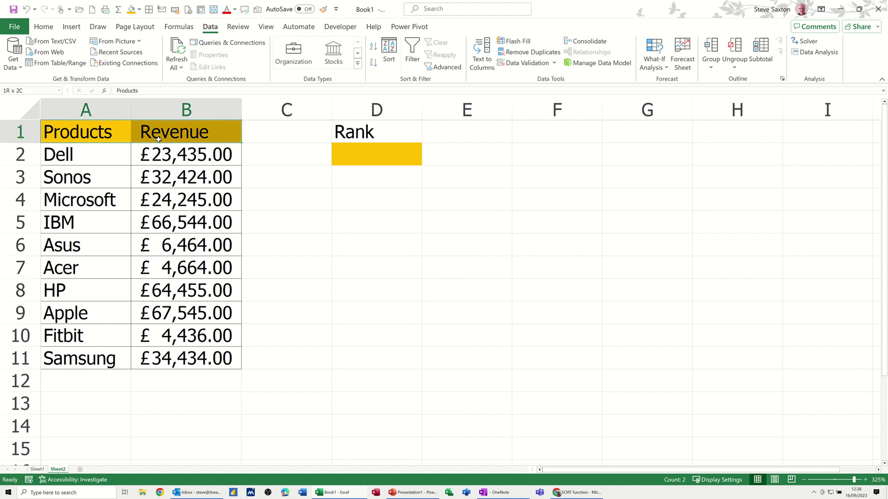
left_click_drag(164, 143, 465, 201)
key("ctrl+q")
left_click(381, 228)
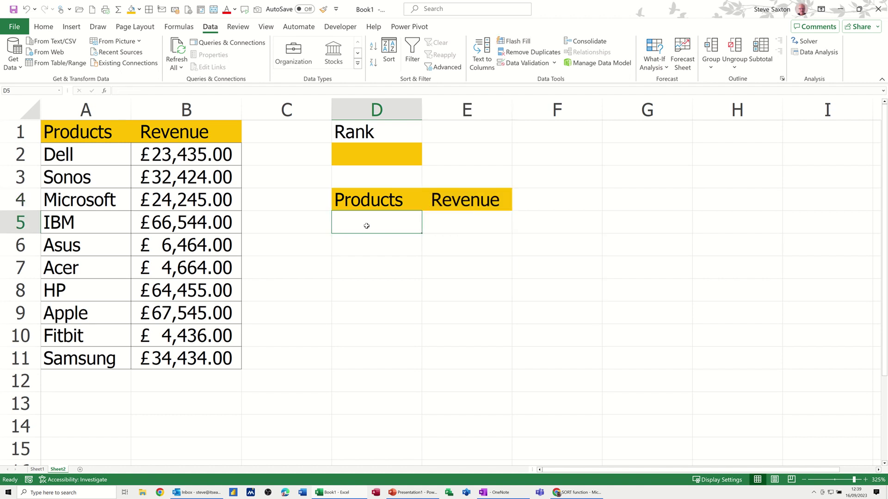
Step: Enter =SORT(A2:B11,2,-1) in D5 to list all ten products by descending revenue
type("=sort")
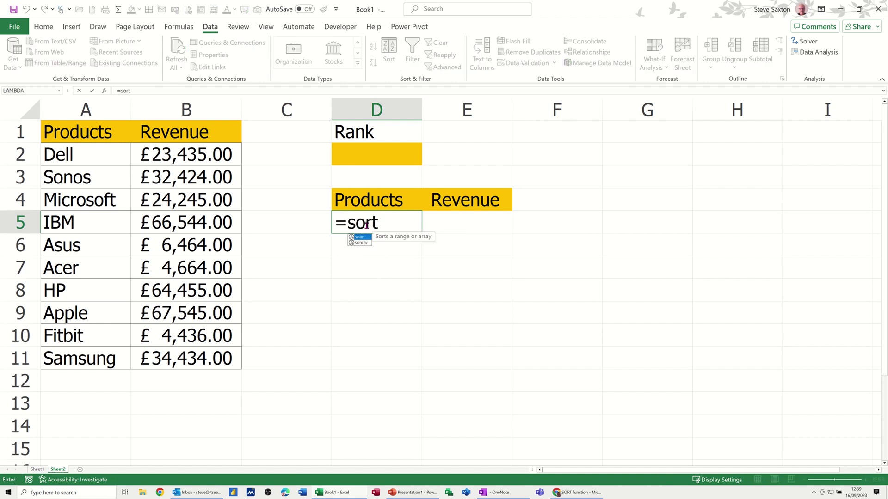
key("Tab")
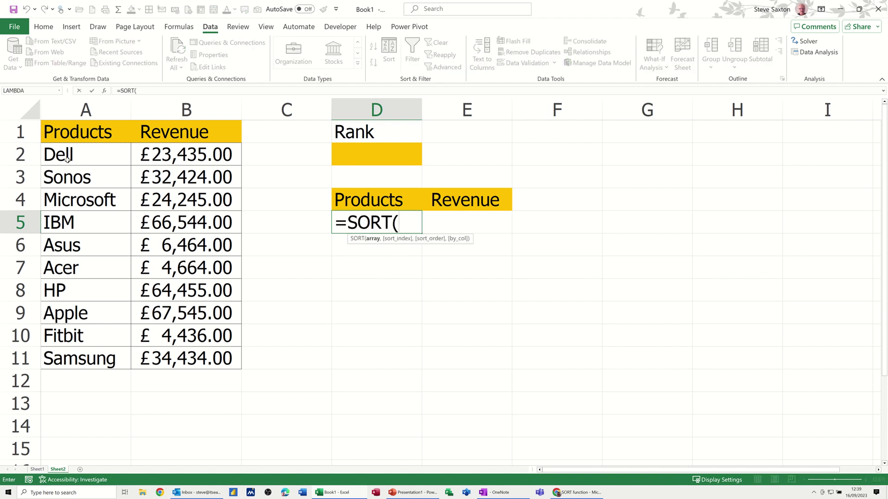
left_click_drag(65, 158, 204, 350)
type(",")
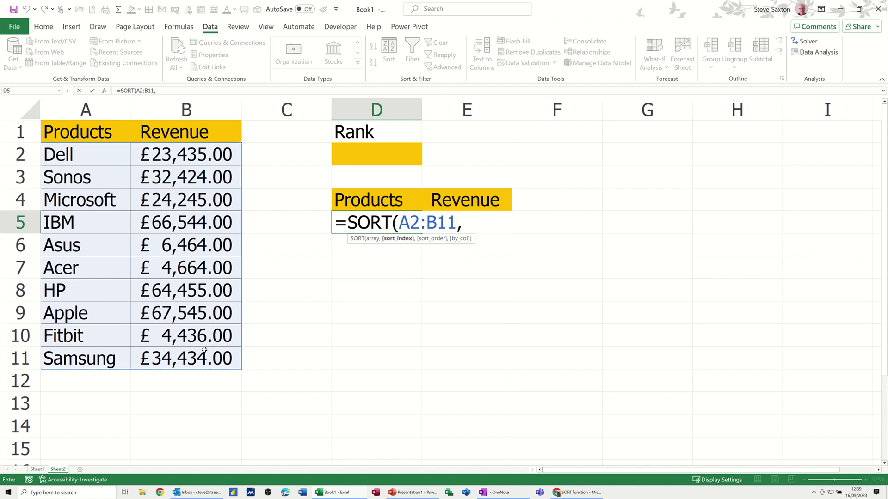
type("2,")
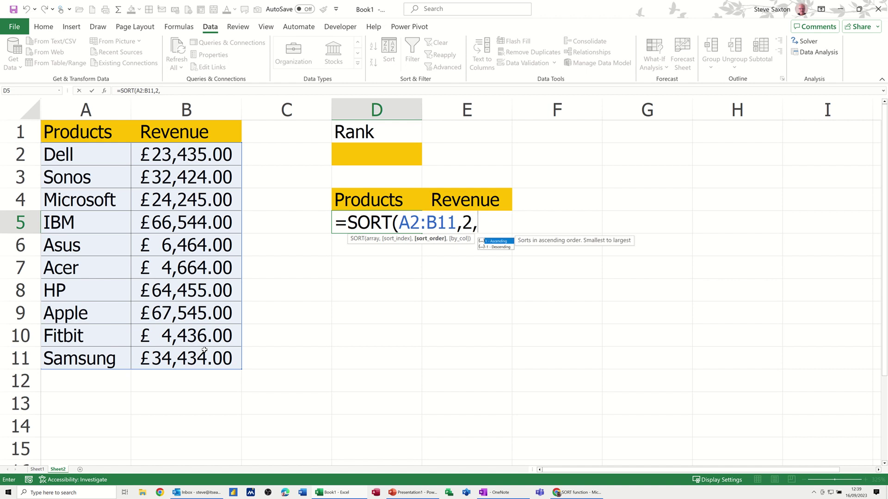
type("-1")
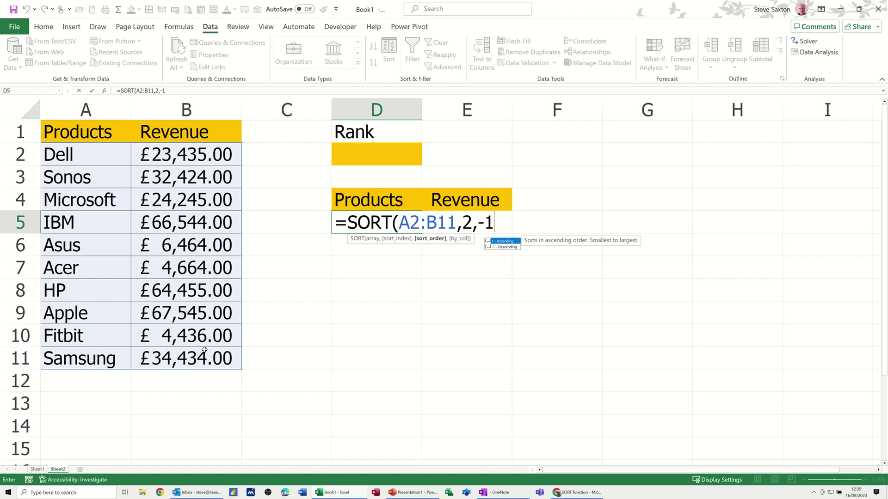
type(")")
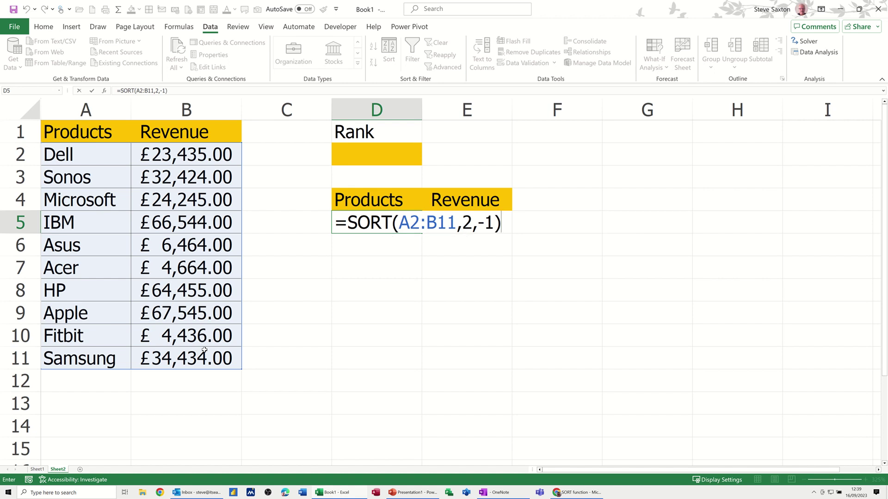
left_click(92, 92)
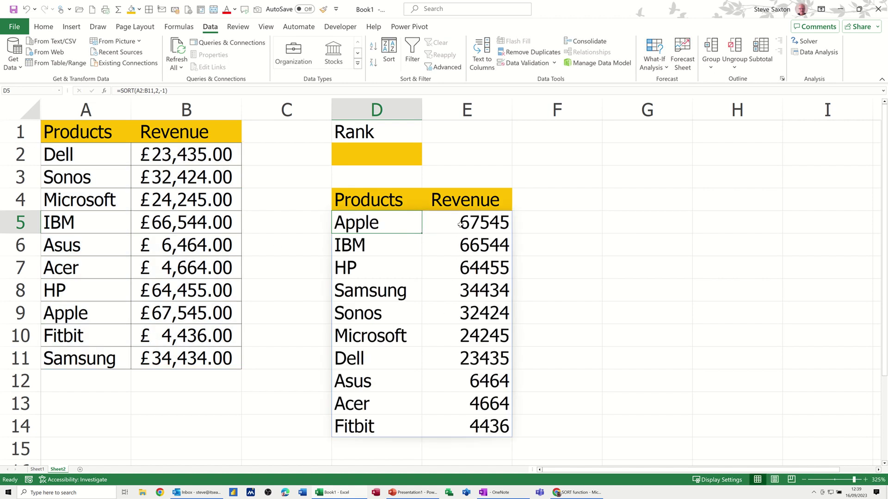
left_click(467, 110)
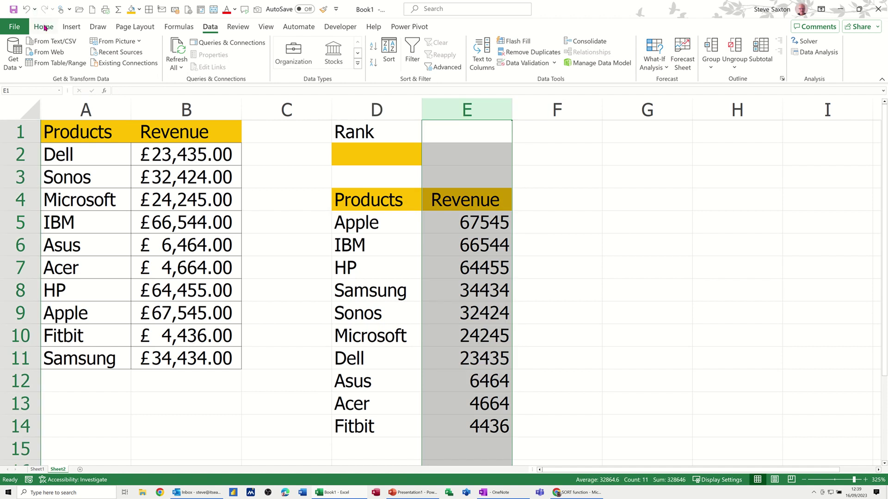
Step: Format the column E revenues as Accounting with pound signs and two decimals
left_click(44, 26)
left_click(389, 99)
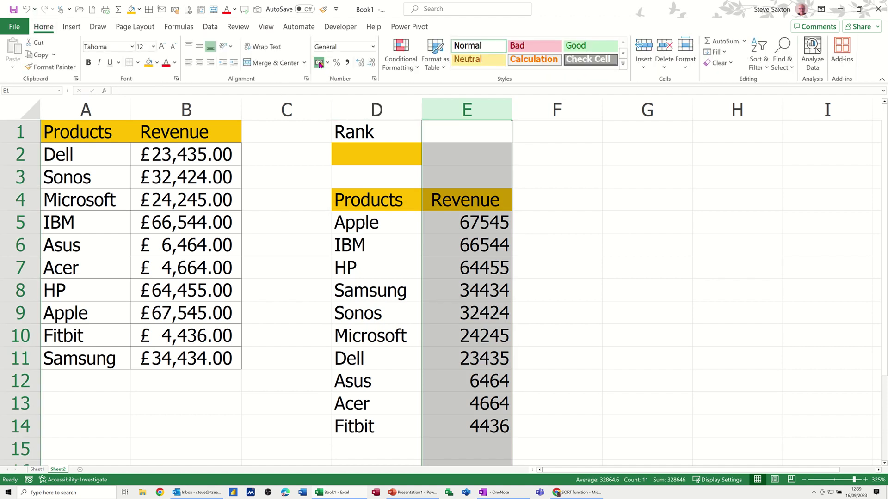
left_click(319, 62)
left_click(468, 314)
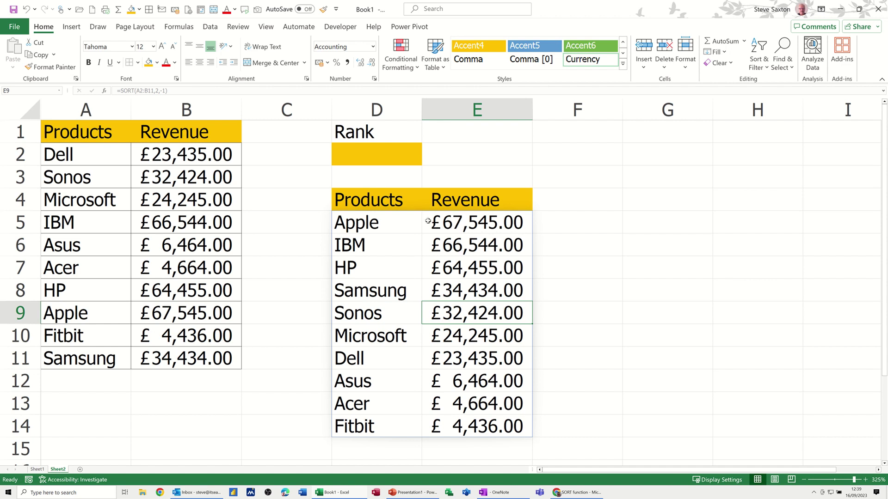
left_click(400, 154)
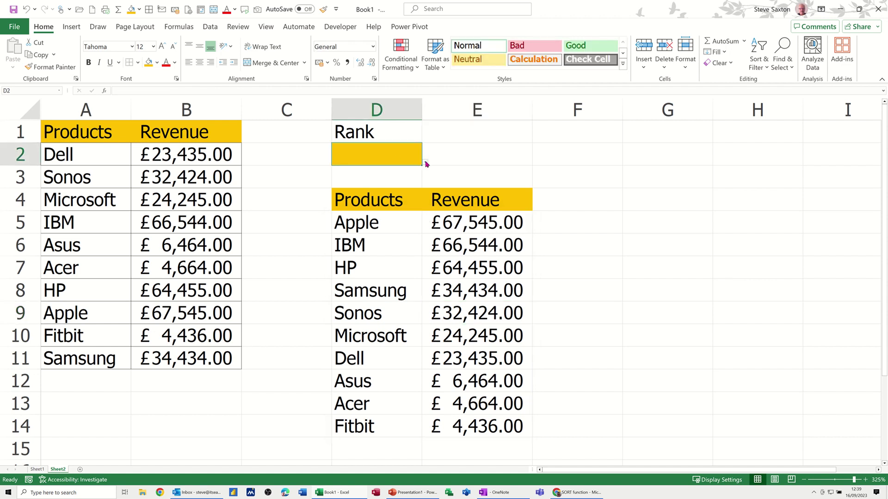
Step: Set the D2 rank to 3 and select the SORT formula in D5
left_click(426, 163)
left_click(346, 180)
left_click(370, 224)
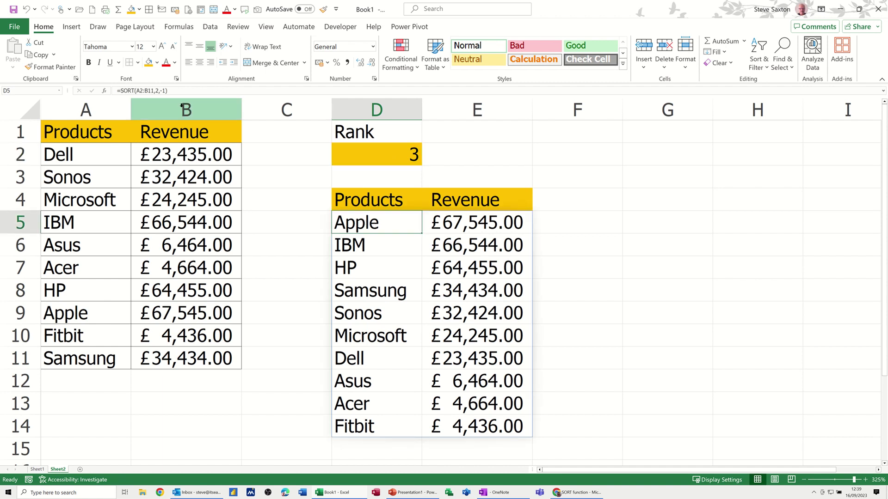
Step: Change D5's formula to =TAKE(SORT(A2:B11,2,-1),D2) to show only Apple, IBM and HP
left_click(120, 90)
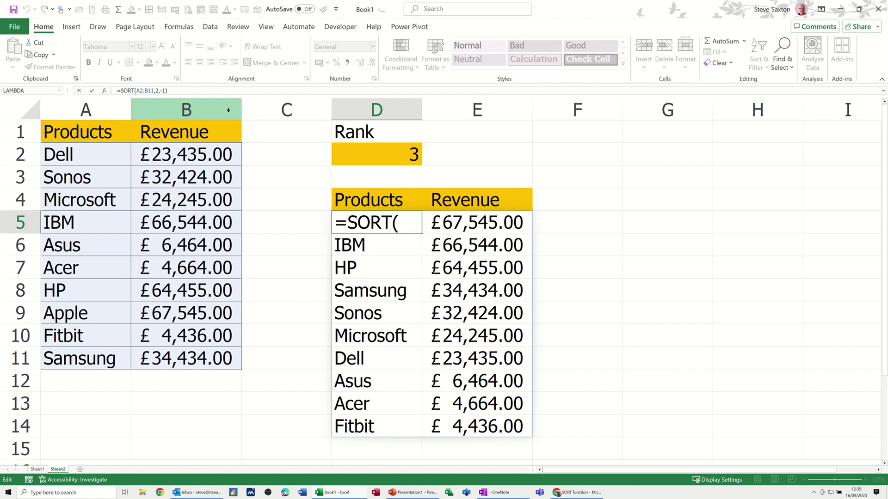
type("Take")
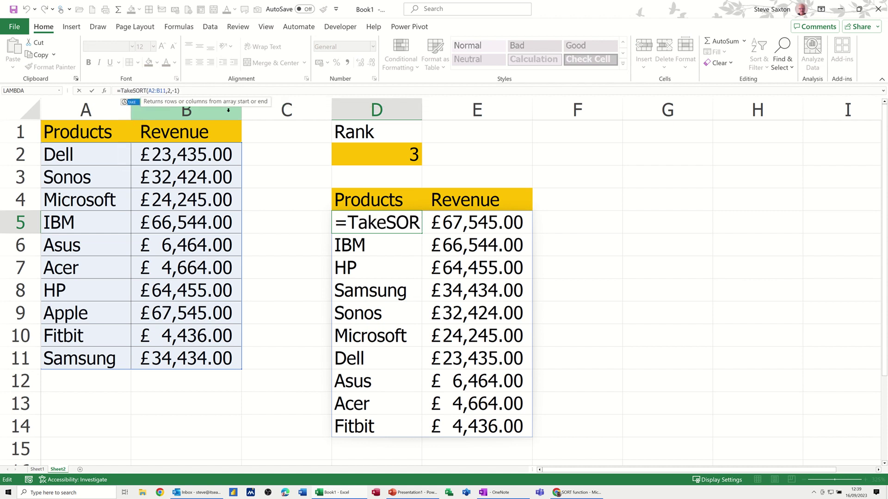
type("(")
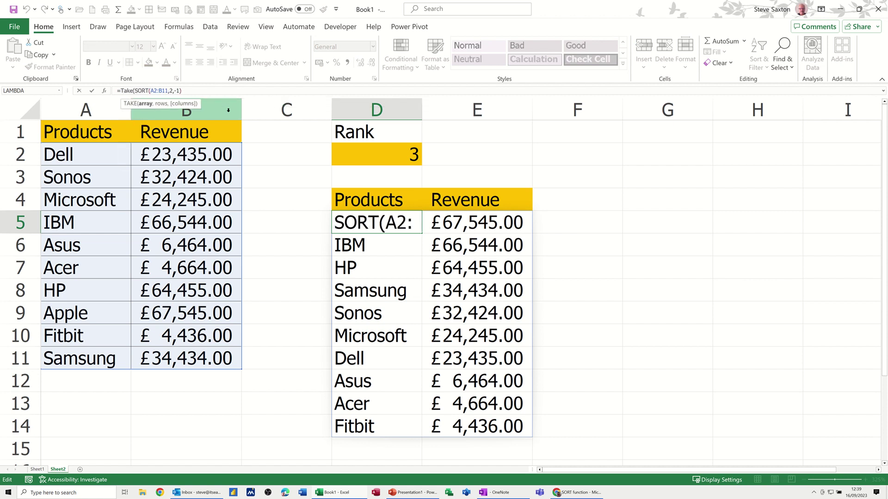
left_click(198, 90)
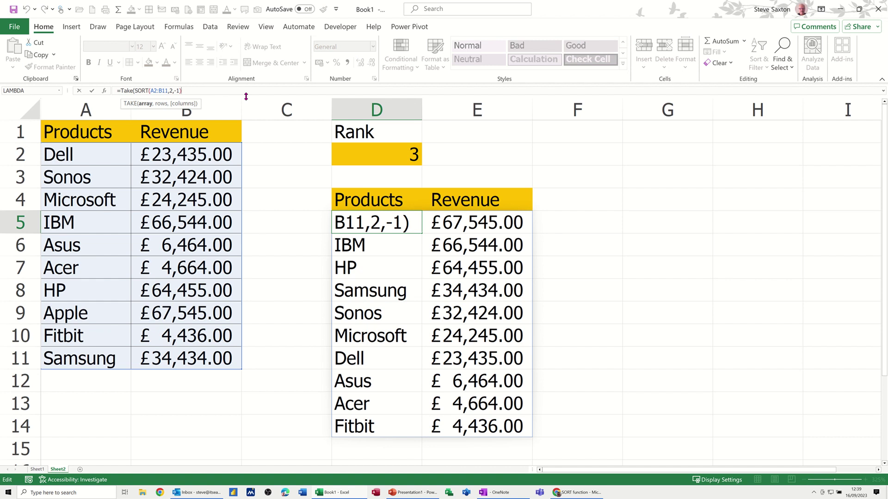
type(",")
left_click(381, 151)
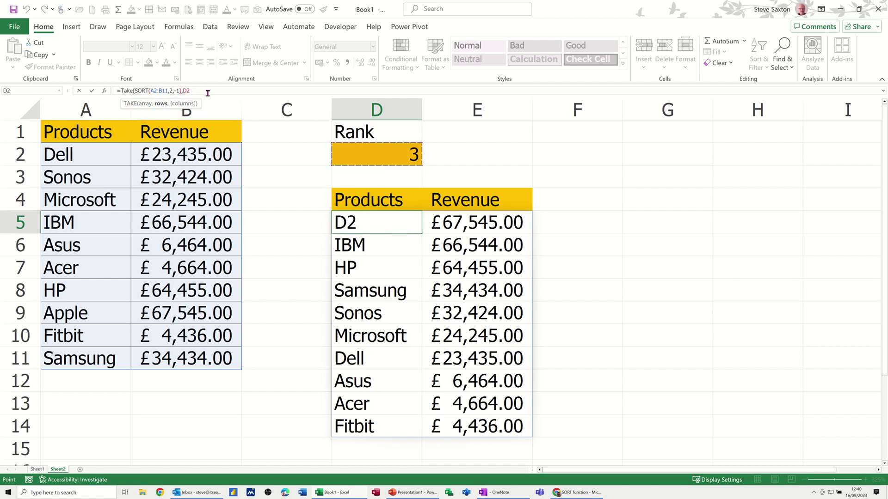
type(")")
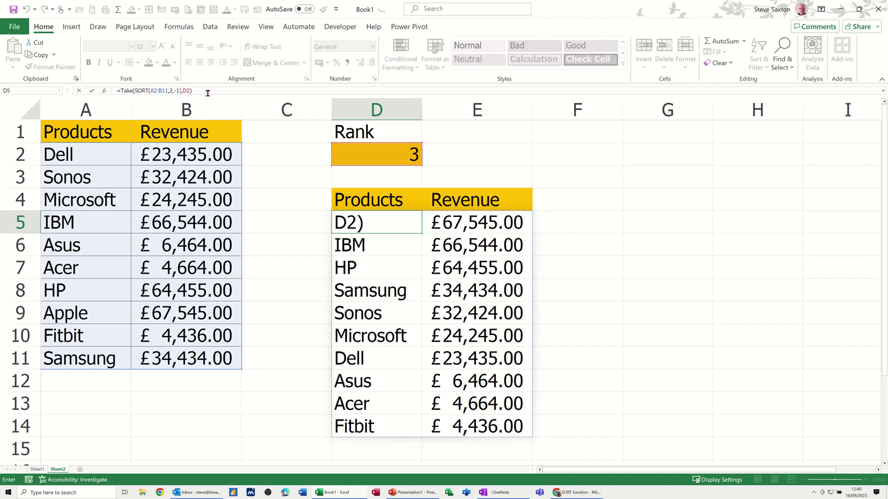
left_click(93, 91)
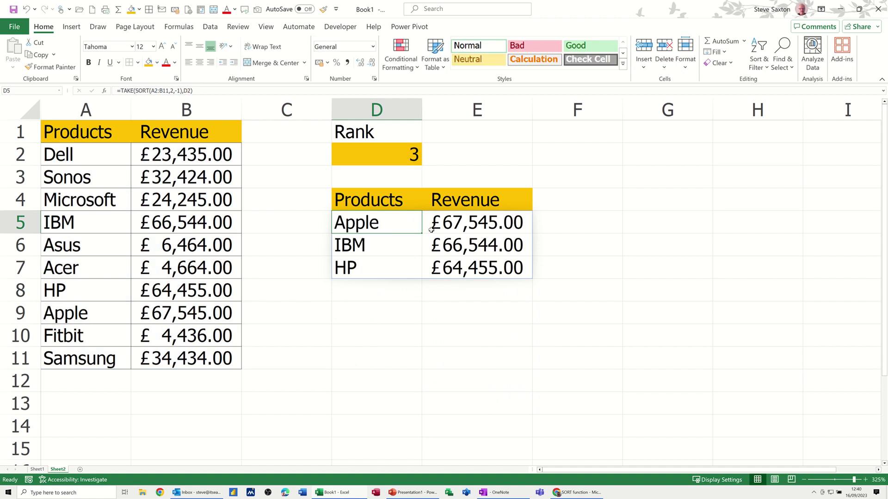
Step: Pick rank 5 from D2's dropdown to list Apple through Sonos
left_click(412, 156)
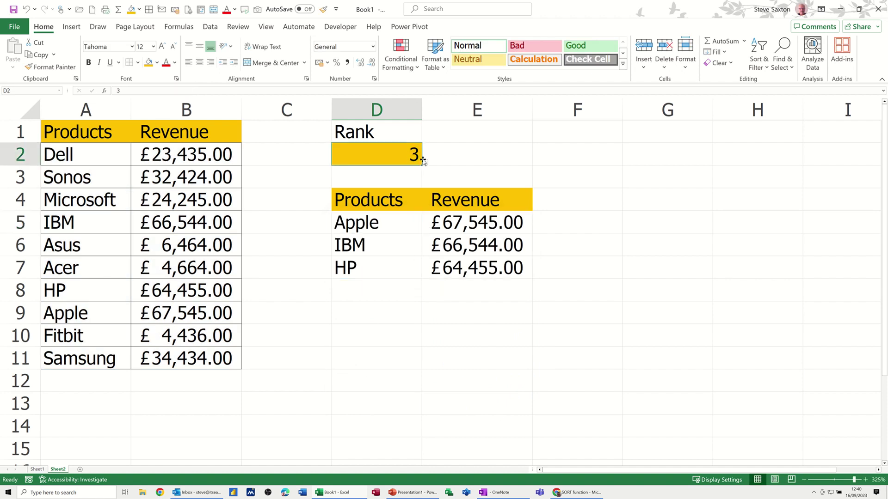
left_click(425, 162)
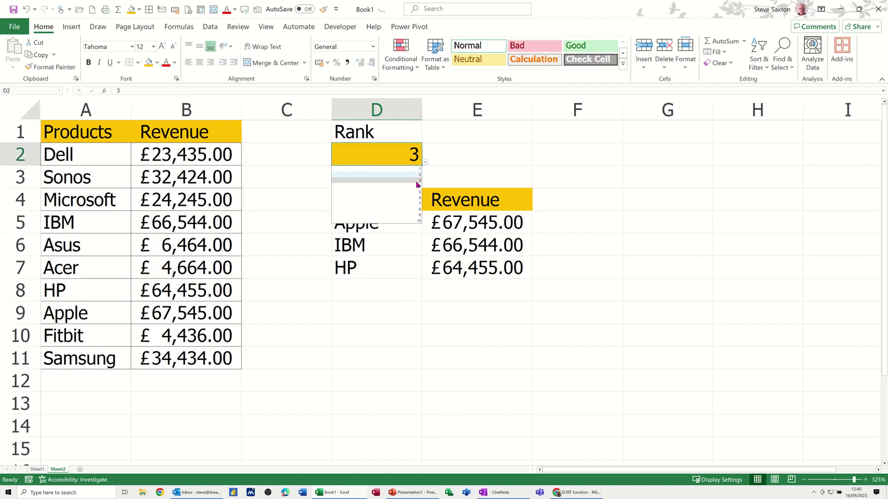
left_click(403, 192)
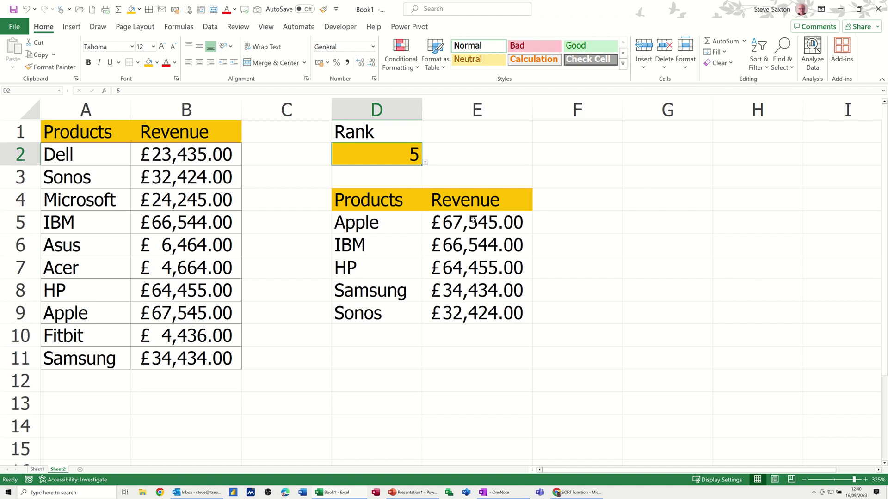